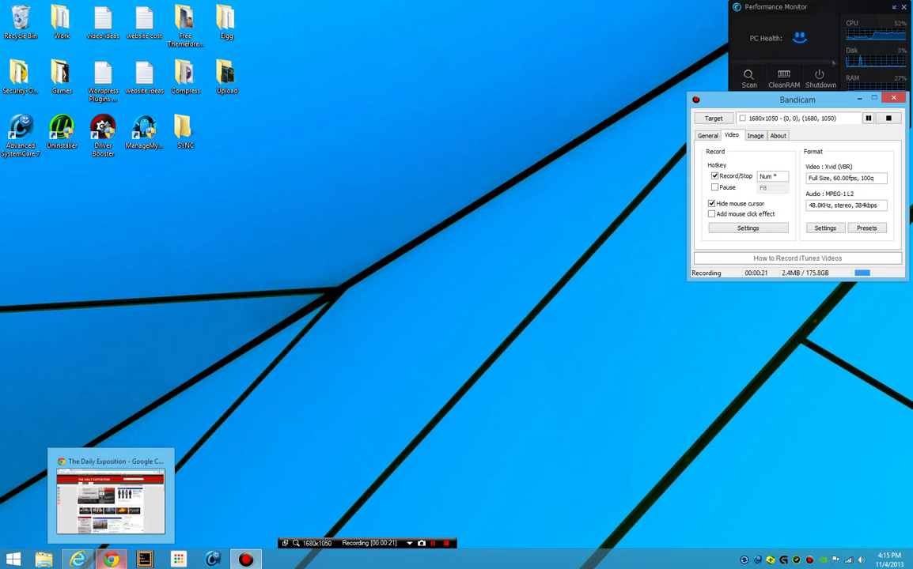
Step: Switch to Chrome and open virustotal.com in a new tab
left_click(111, 560)
key("ctrl+t")
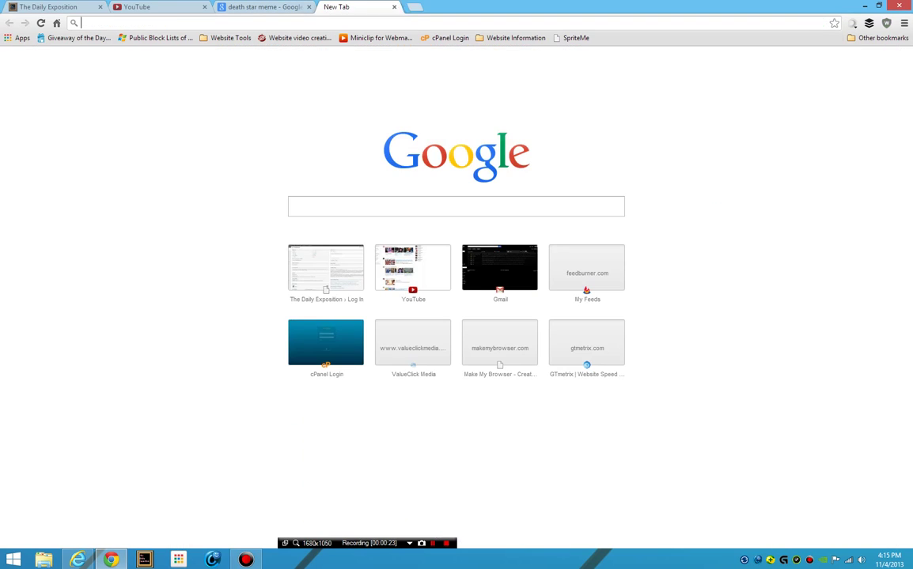
type("virustotal.com")
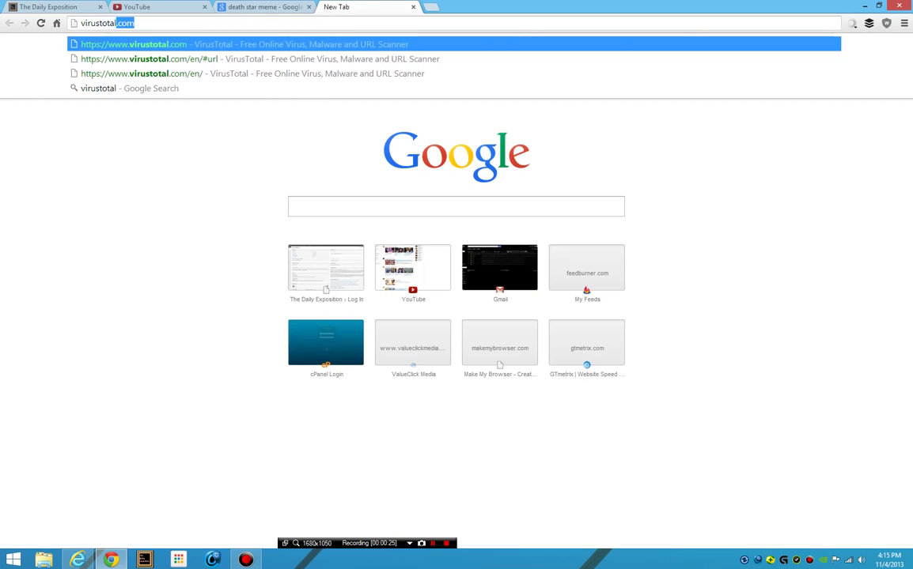
key("Return")
key("ctrl+1")
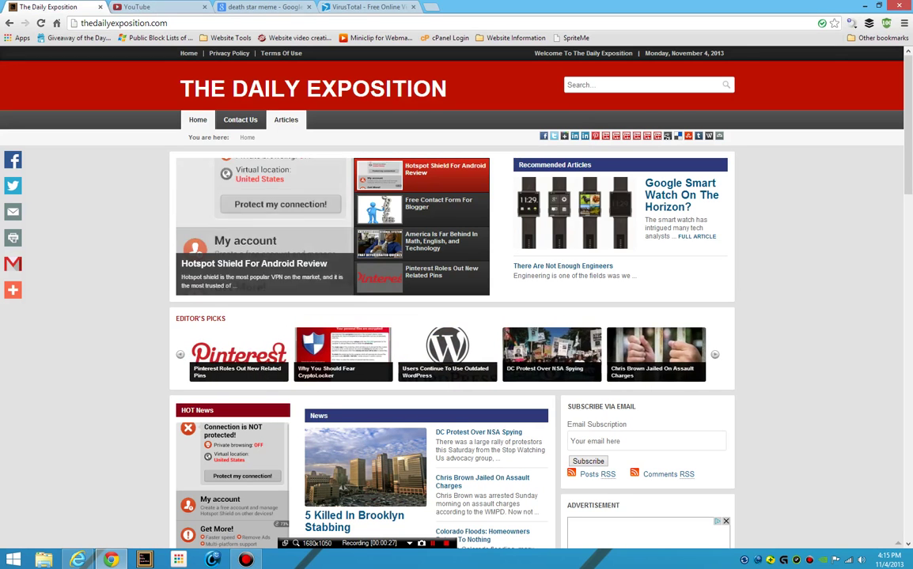
key("ctrl+4")
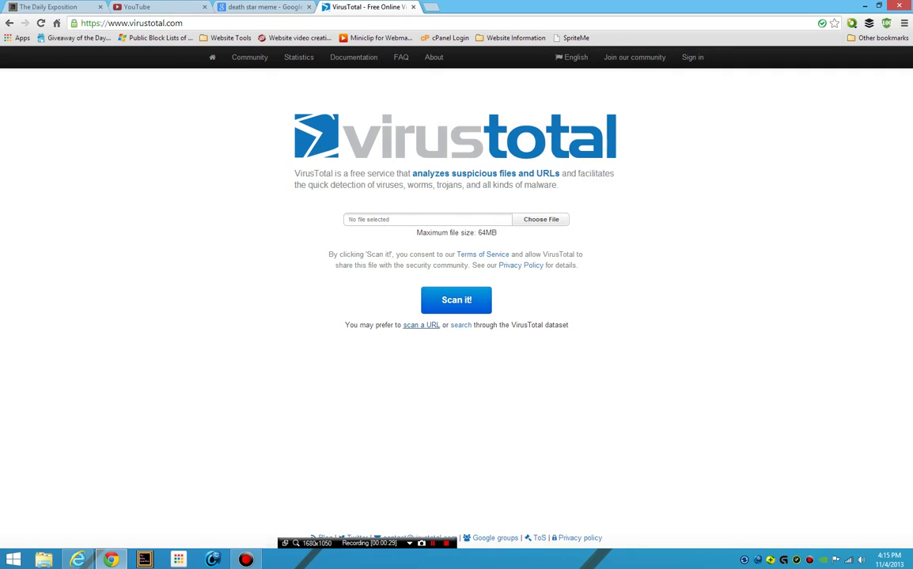
left_click(420, 325)
left_click(427, 220)
type("http://thedailyexposition.com/")
left_click(456, 255)
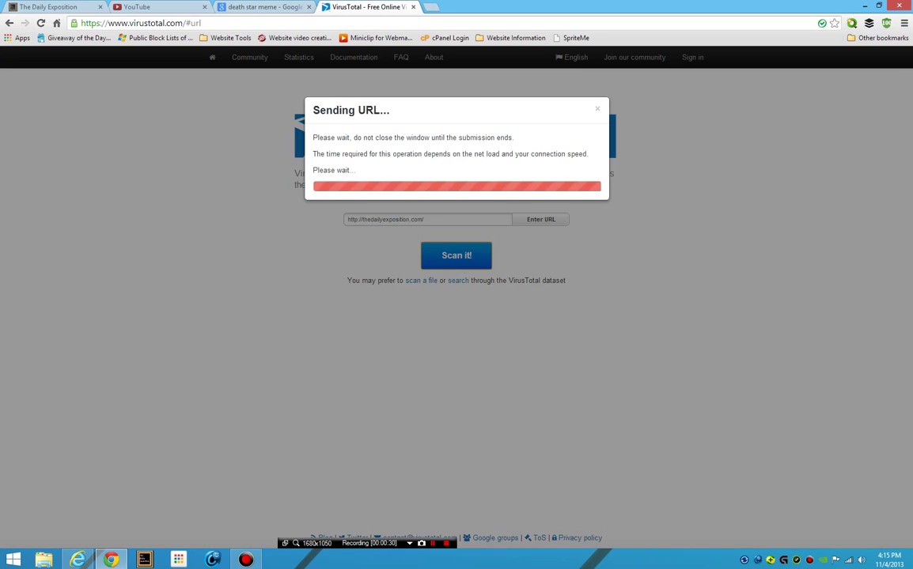
left_click(500, 205)
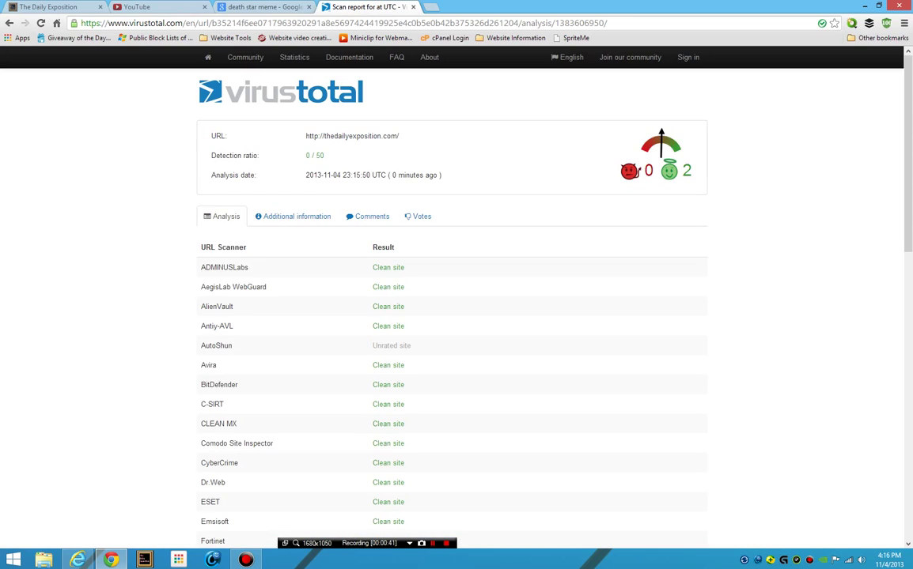
Step: Review the individual URL scanner results in the VirusTotal report, then go back to its summary
scroll(451, 308, "down", 9)
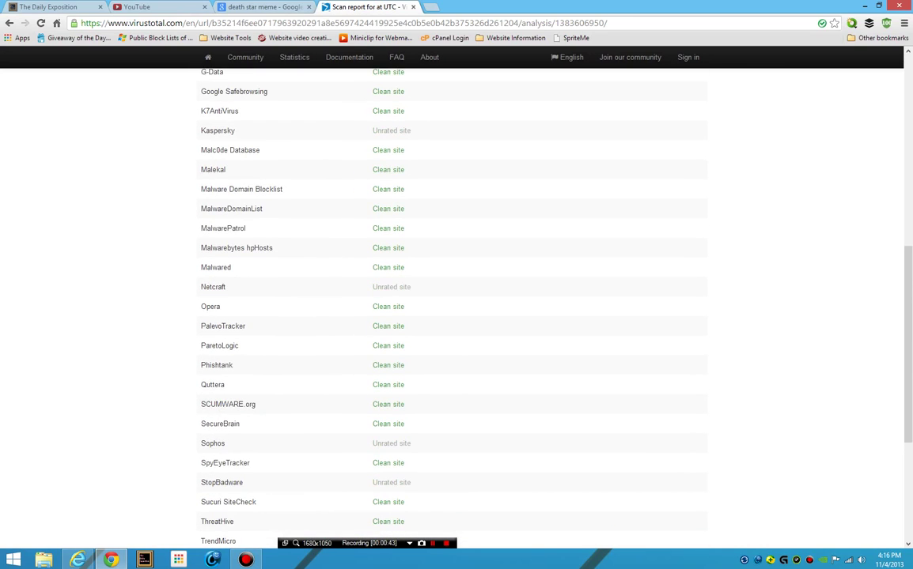
double_click(321, 402)
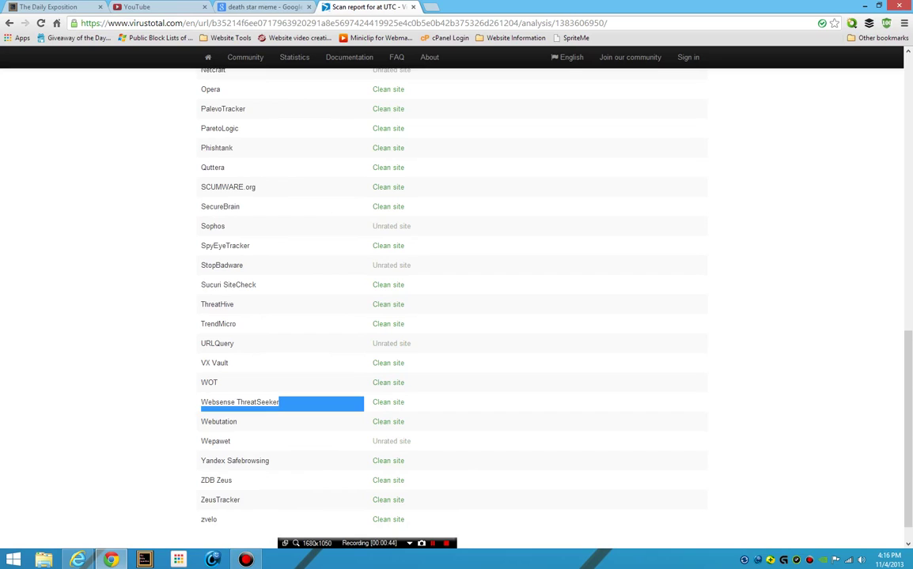
scroll(450, 309, "up", 7)
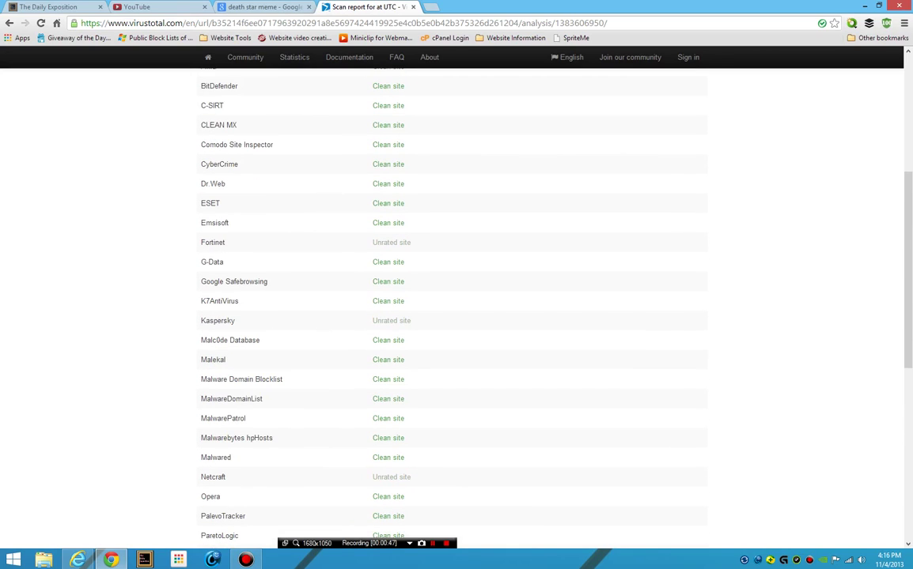
scroll(451, 308, "up", 4)
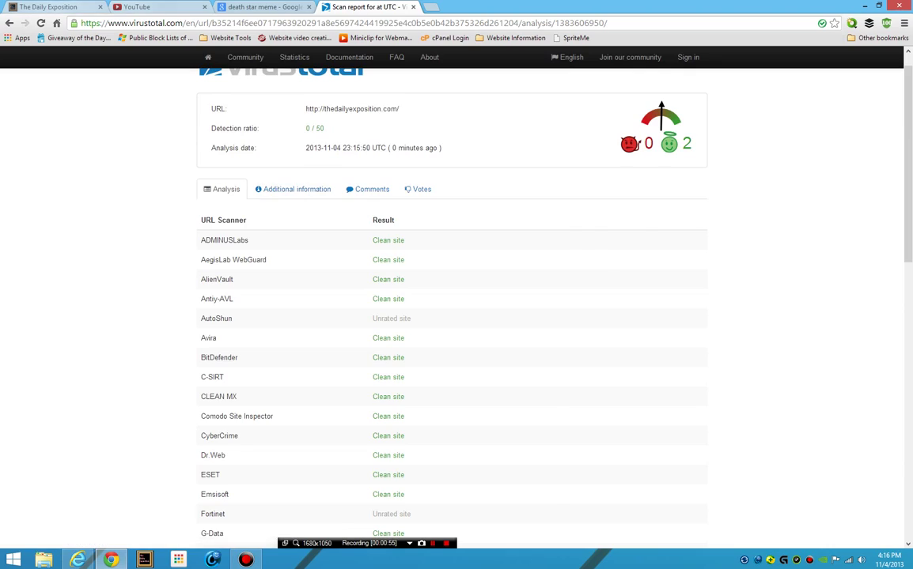
Step: Move The Daily Exposition's tab after the scan report and open the site's Webutation review from the browser extension
left_click_drag(46, 6, 368, 7)
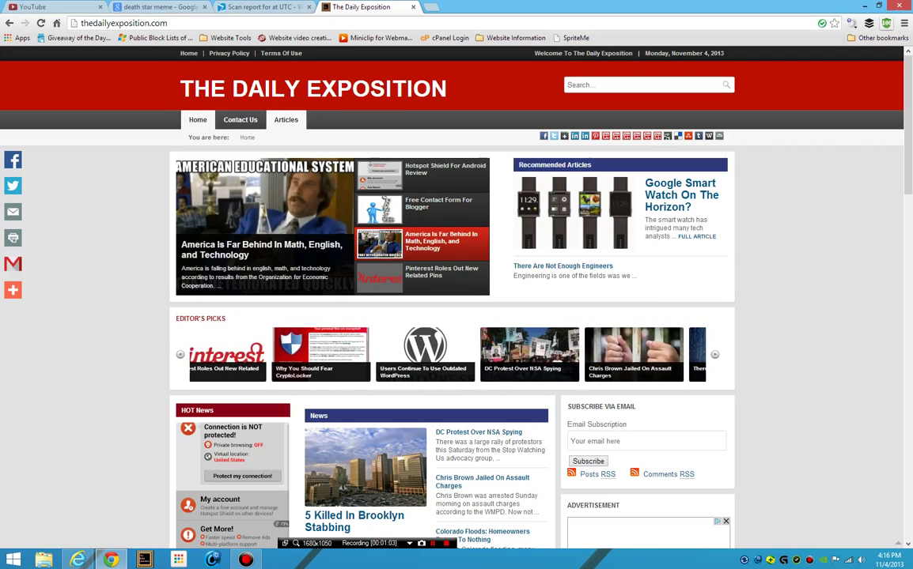
left_click(822, 23)
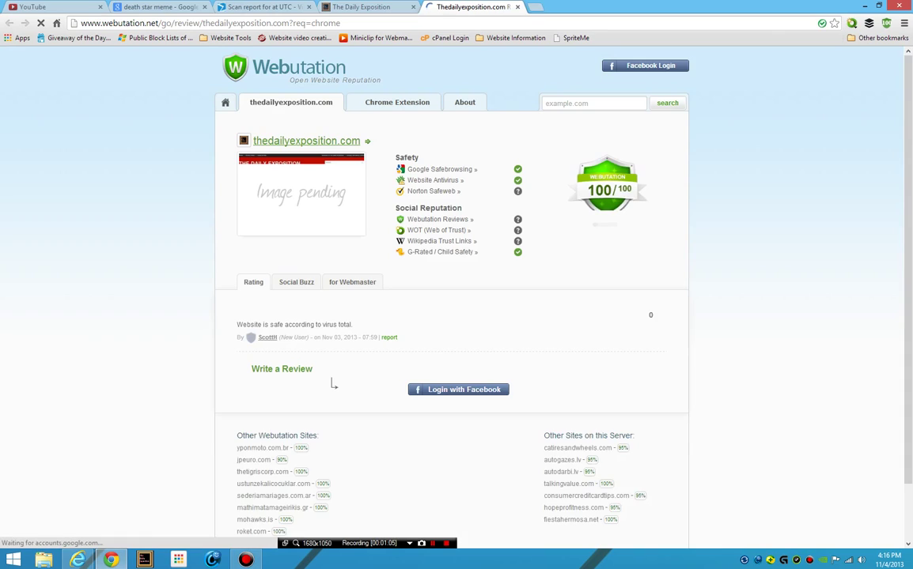
Step: Check the WOT reputation of thedailyexposition.com from the site's own tab and dismiss the rating card
key("ctrl+shift+Tab")
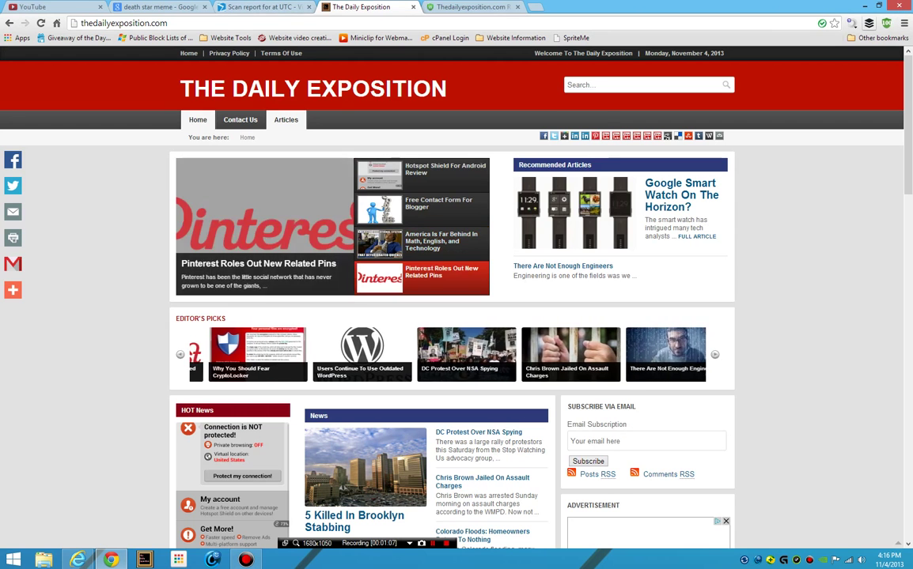
left_click(851, 25)
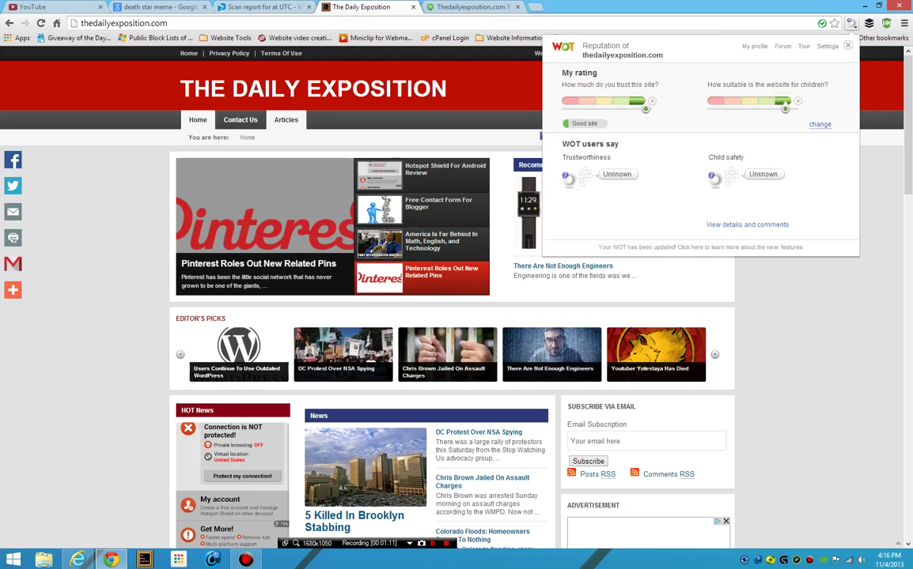
left_click(848, 45)
Step: Examine the safety and social reputation ratings in the site's Webutation review and return to The Daily Exposition's tab
left_click(468, 7)
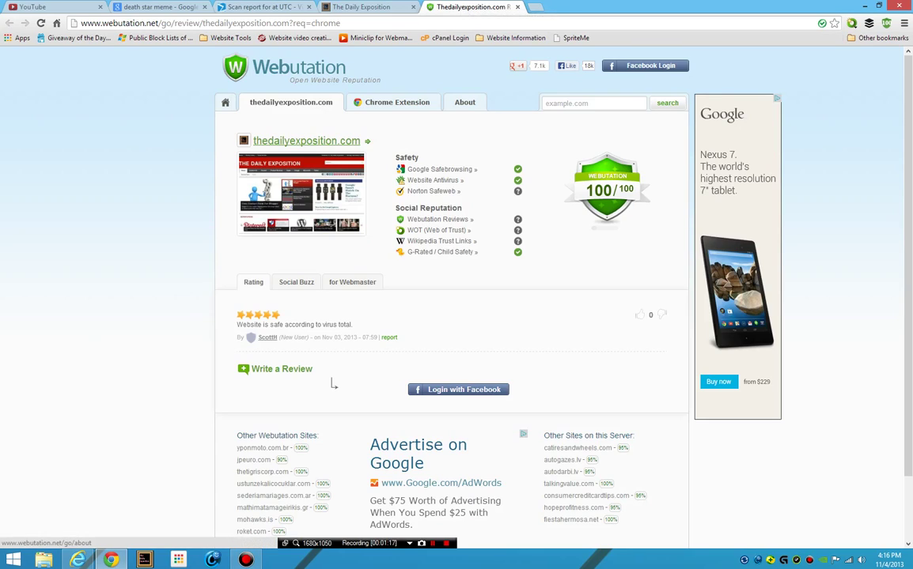
mouse_move(517, 219)
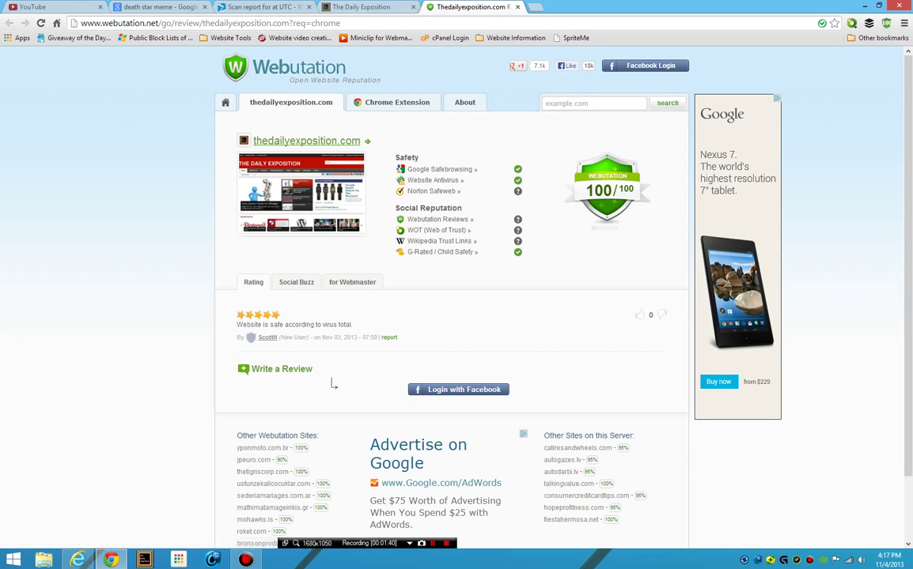
key("ctrl+shift+Tab")
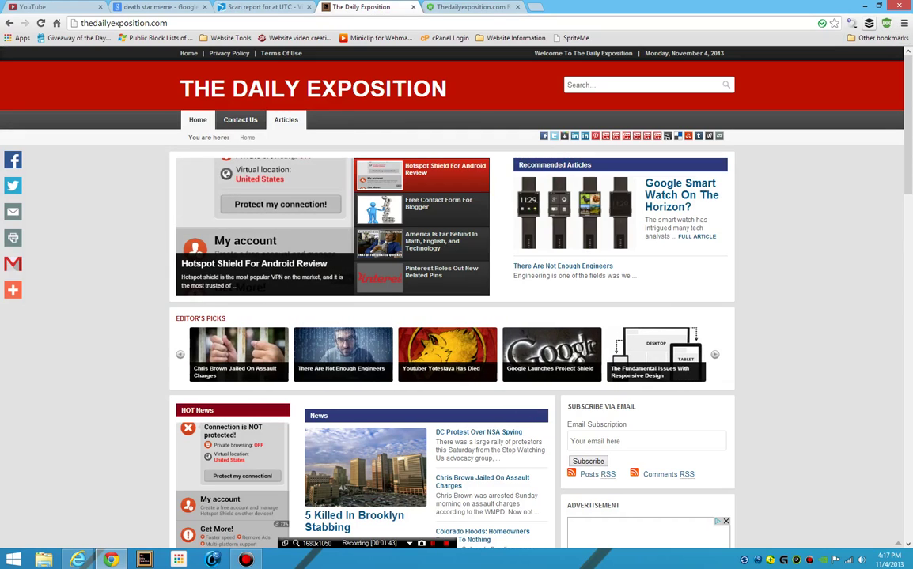
right_click(822, 23)
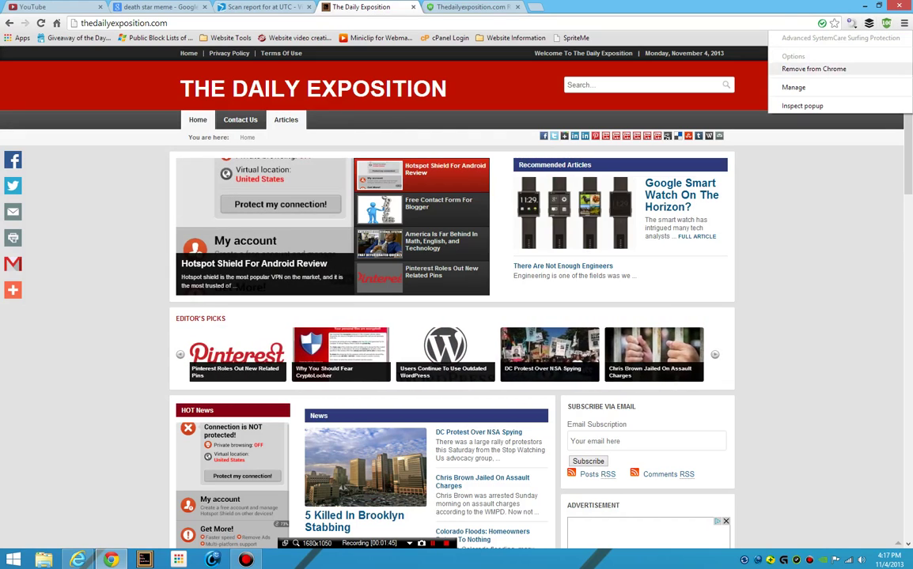
left_click(813, 69)
left_click(514, 133)
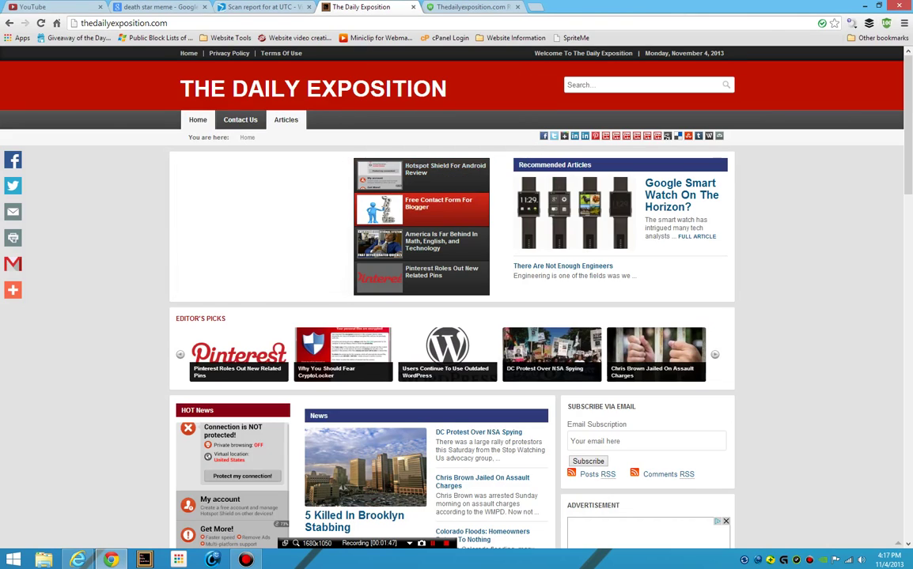
Step: View the site's WOT rating once more and skim the home page's news, product review and Android sections
left_click(851, 23)
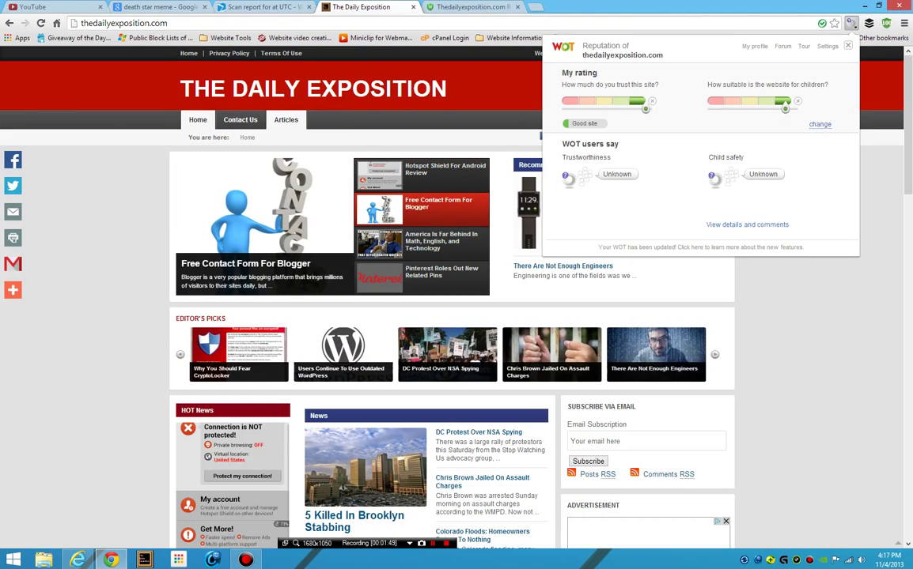
key("Escape")
scroll(456, 307, "down", 10)
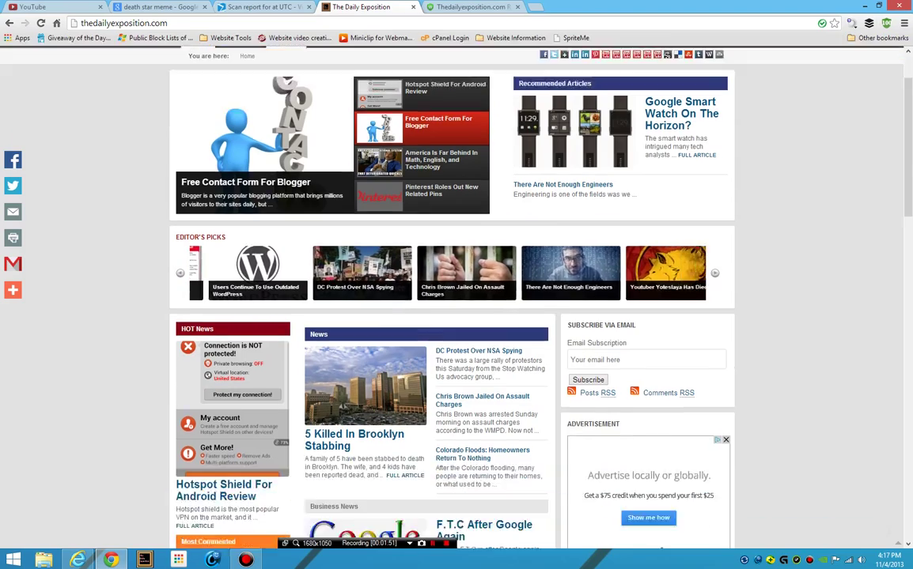
scroll(456, 316, "down", 6)
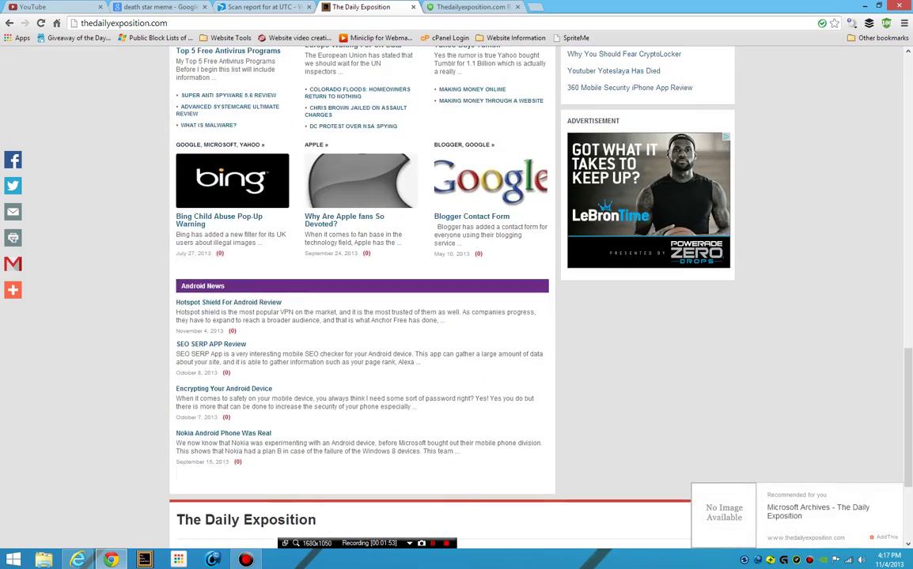
scroll(457, 316, "up", 3)
scroll(456, 317, "up", 5)
scroll(456, 316, "down", 2)
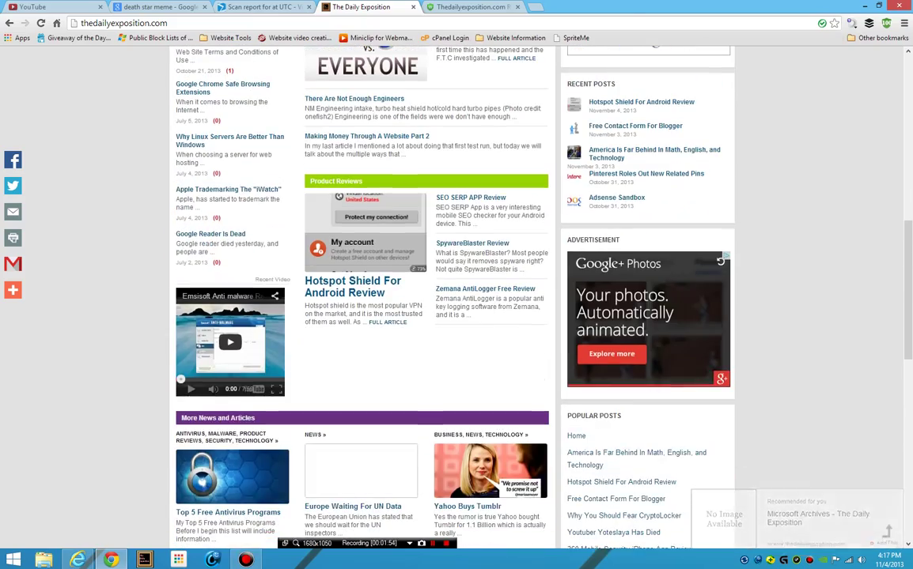
scroll(457, 317, "up", 3)
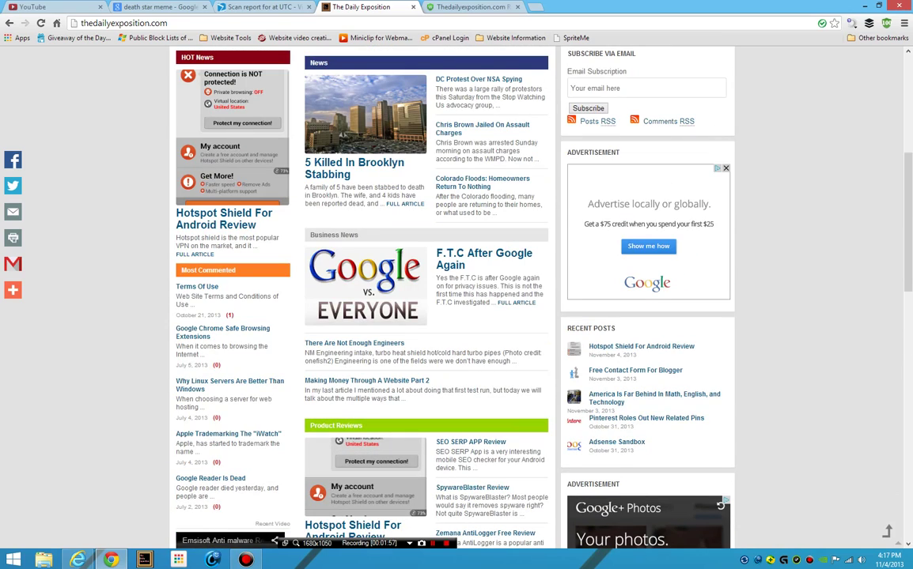
Step: Close the Webutation review tab and return to the start of The Daily Exposition's home page
key("ctrl+Tab")
key("ctrl+w")
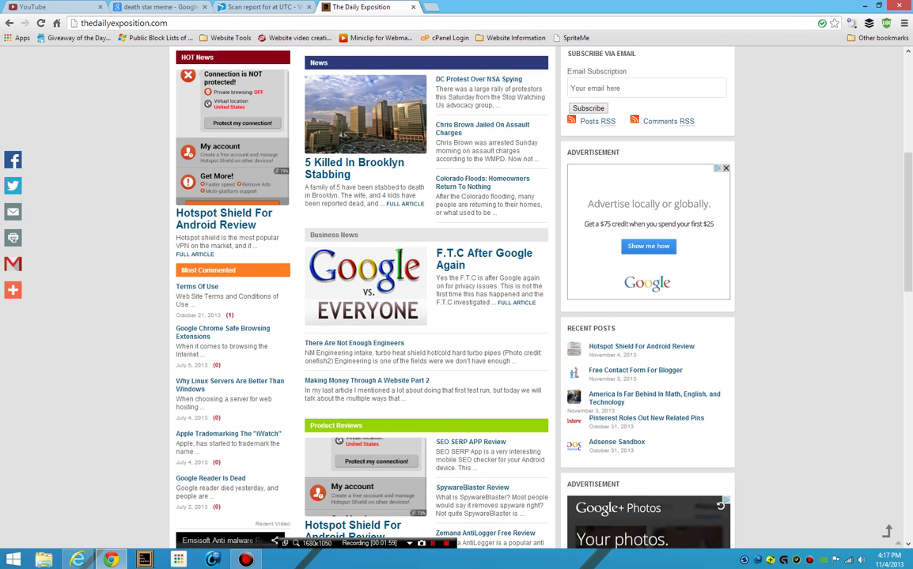
scroll(456, 317, "up", 5)
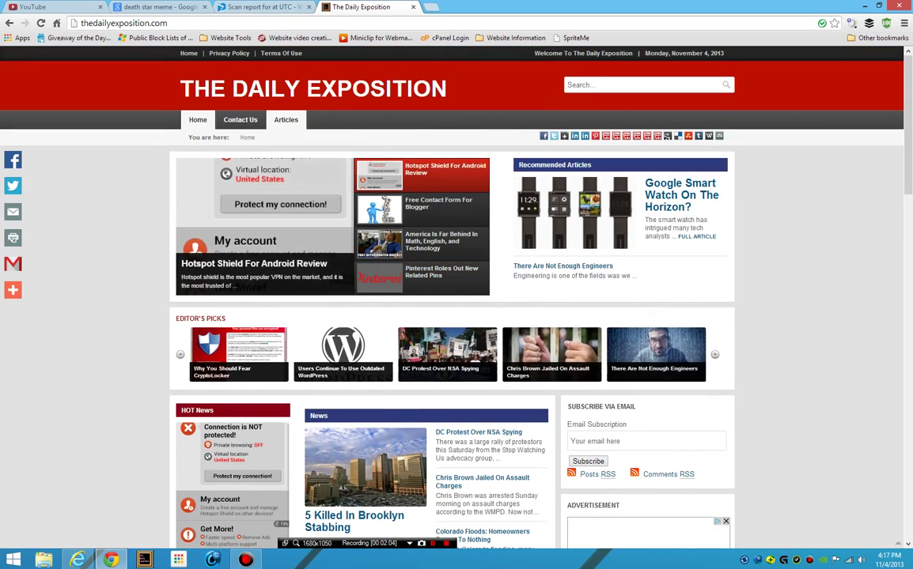
key("ctrl+t")
type("te")
key("BackSpace")
key("BackSpace")
key("BackSpace")
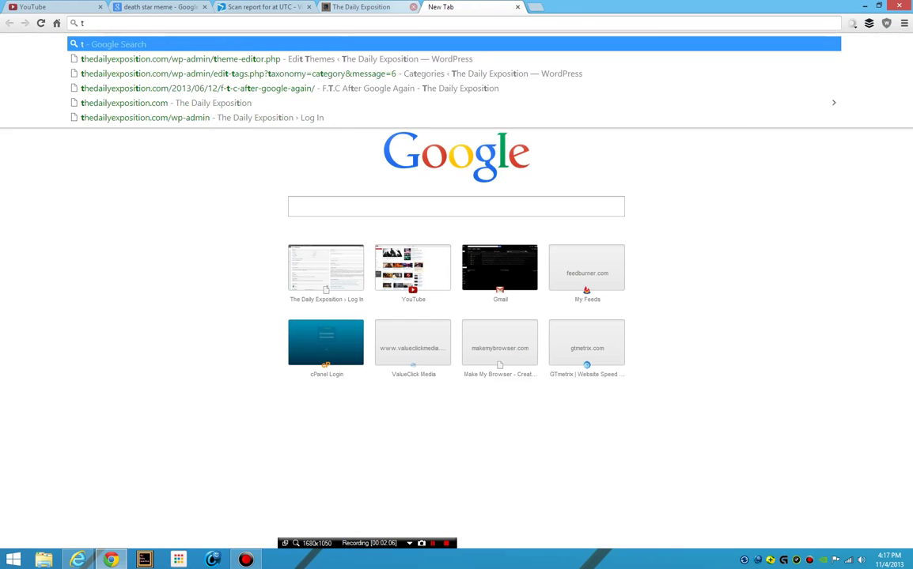
key("ctrl+w")
Step: Log in to The Daily Exposition from the page footer and open Site Admin in a new tab
scroll(3, 535, "down", 20)
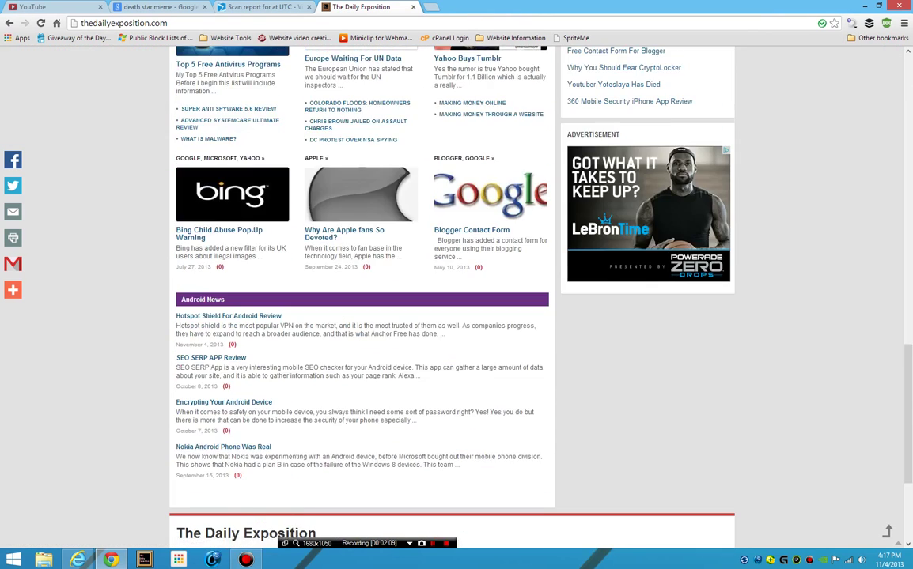
key("Return")
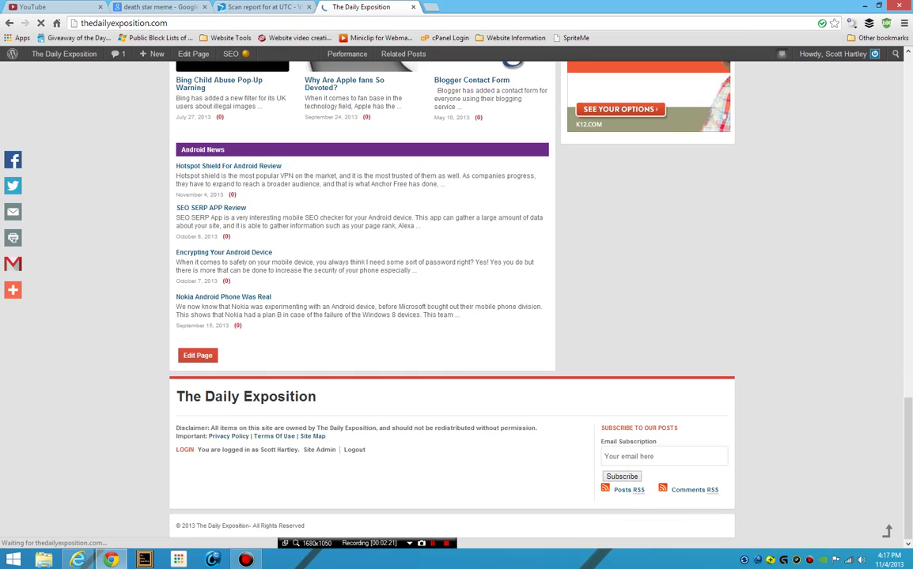
right_click(323, 449)
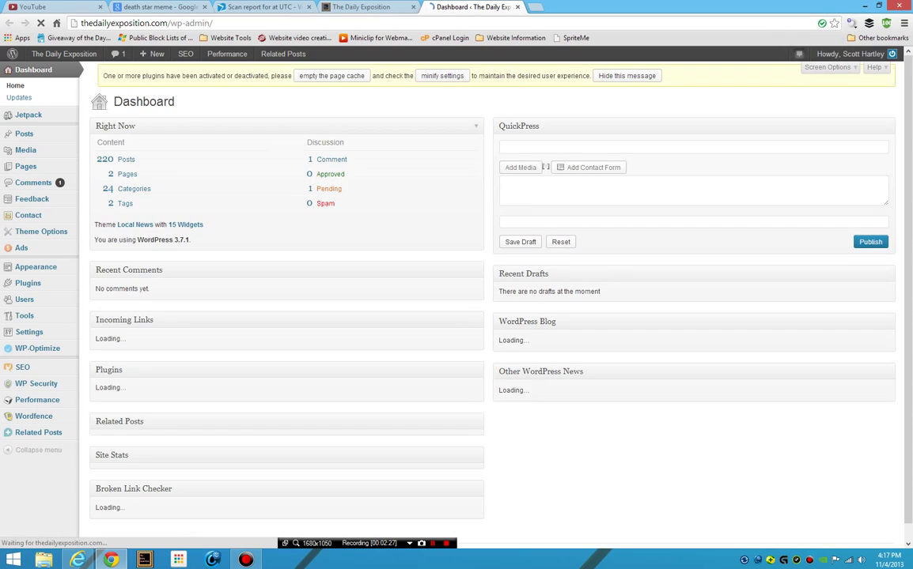
Step: Look over the WordPress dashboard's widgets, including Plugins, Related Posts, Site Stats and Broken Link Checker
scroll(451, 300, "down", 3)
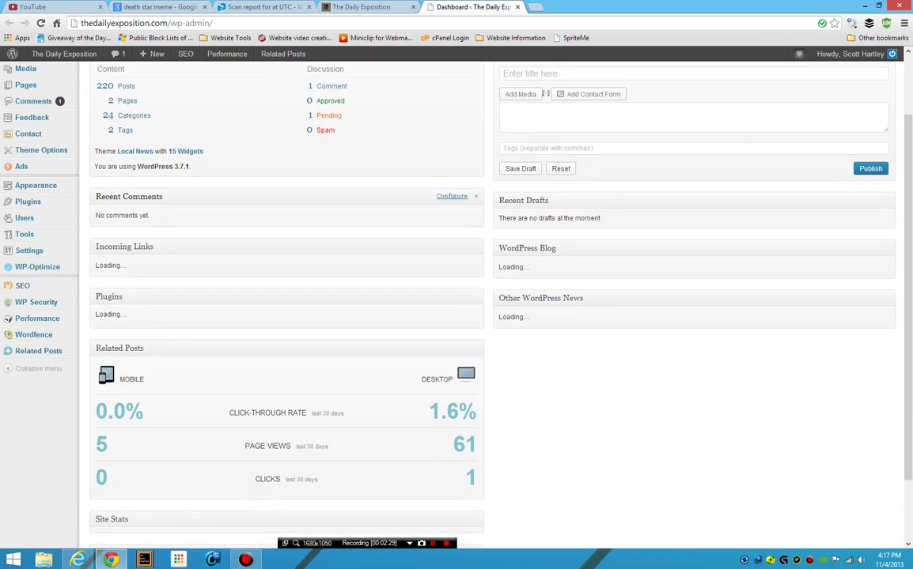
scroll(633, 294, "up", 1)
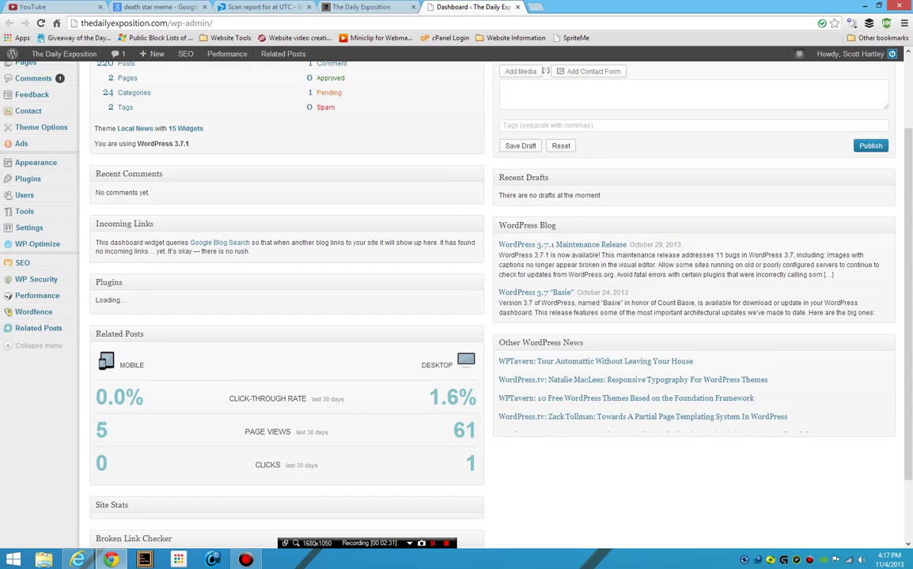
scroll(633, 305, "down", 2)
scroll(451, 300, "down", 2)
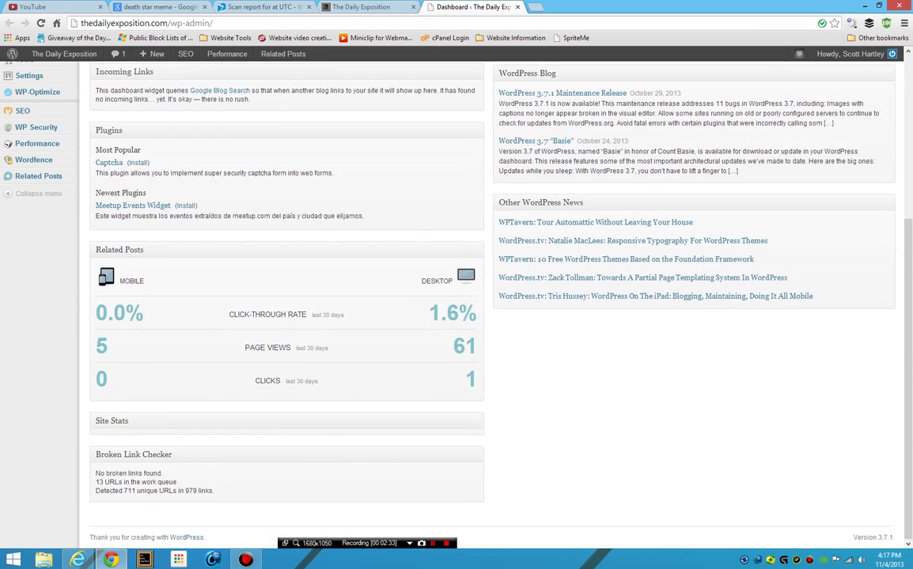
scroll(545, 175, "up", 5)
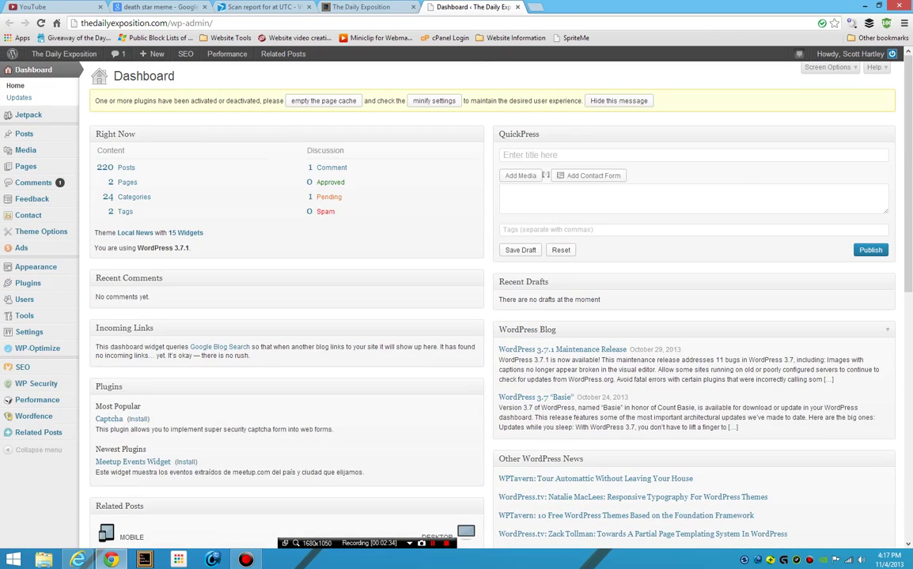
scroll(545, 175, "down", 3)
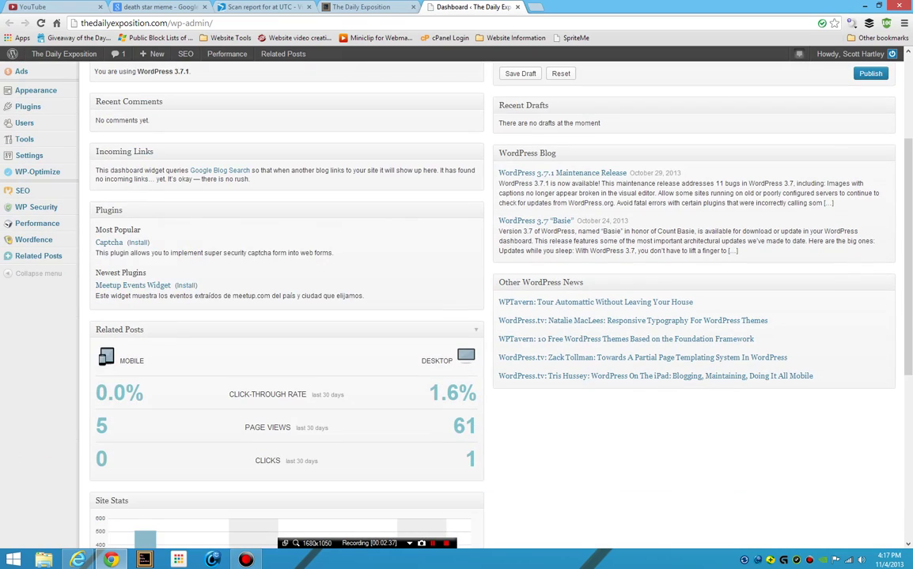
Step: Open the pending anonymous comment for editing from the Comments list, return without changes, and move the comment to the trash
scroll(545, 134, "up", 2)
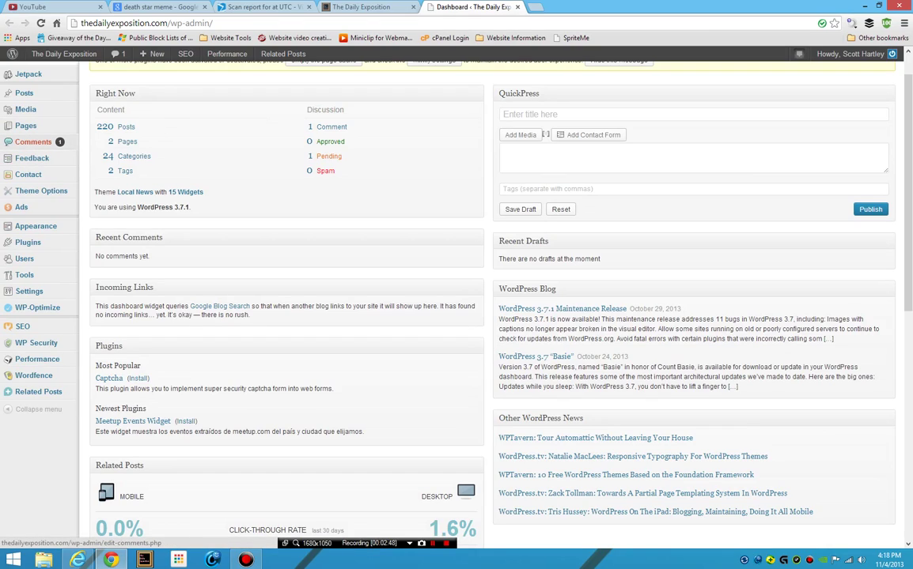
left_click(33, 141)
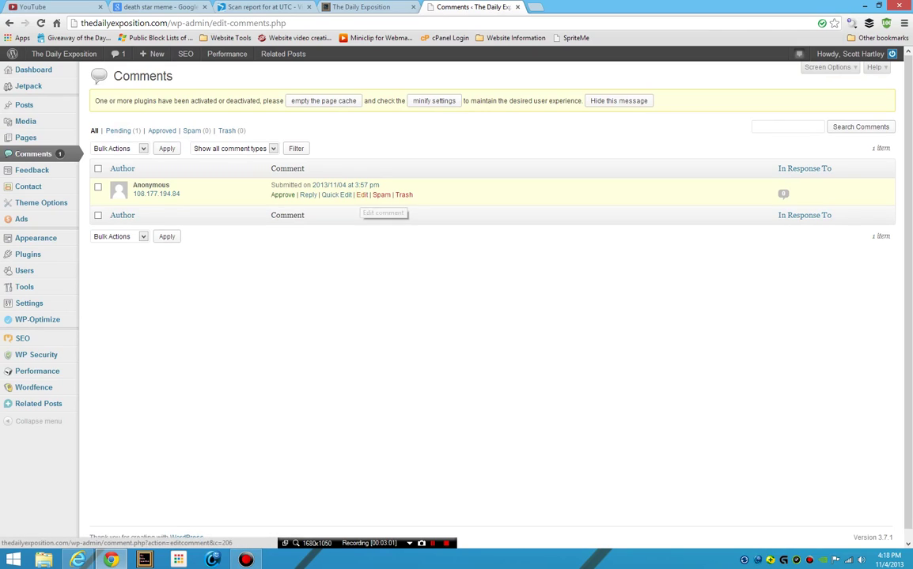
left_click(361, 195)
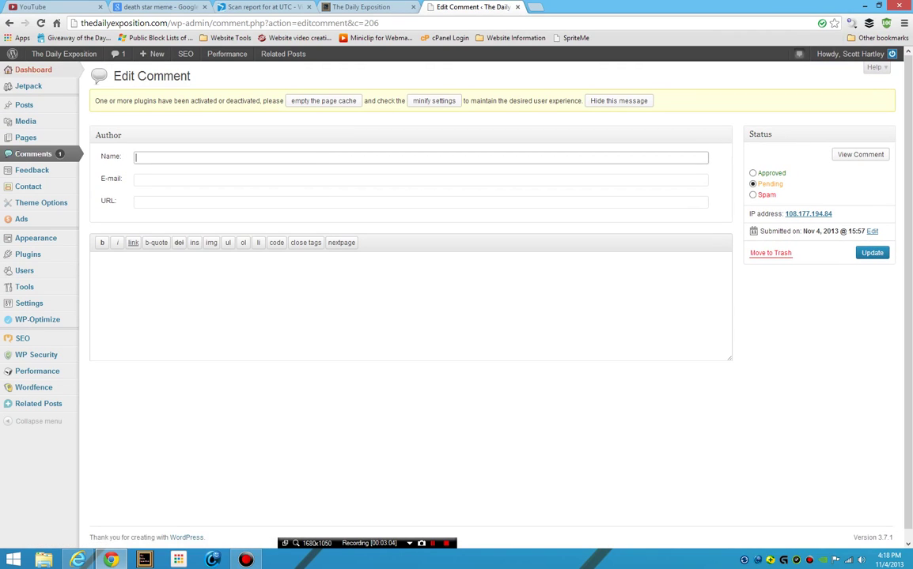
left_click(9, 22)
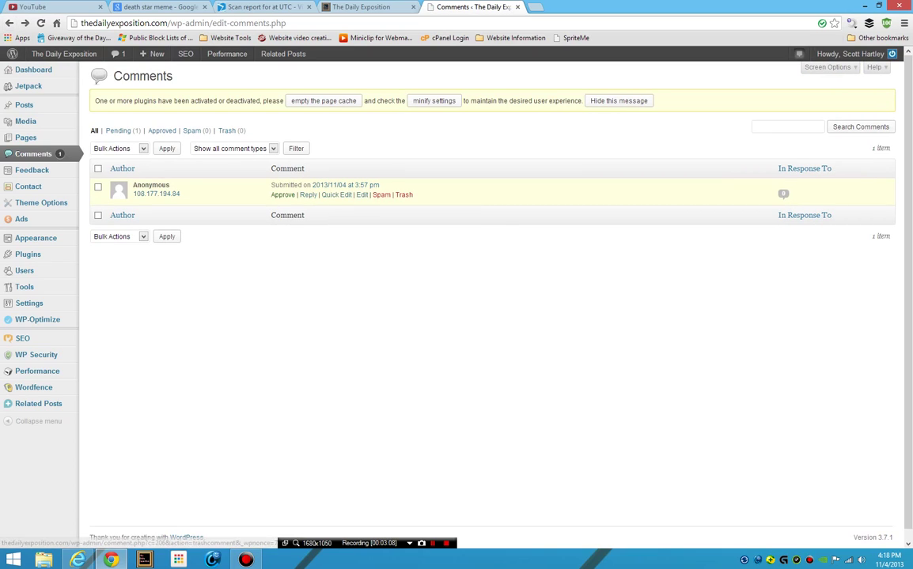
left_click(404, 194)
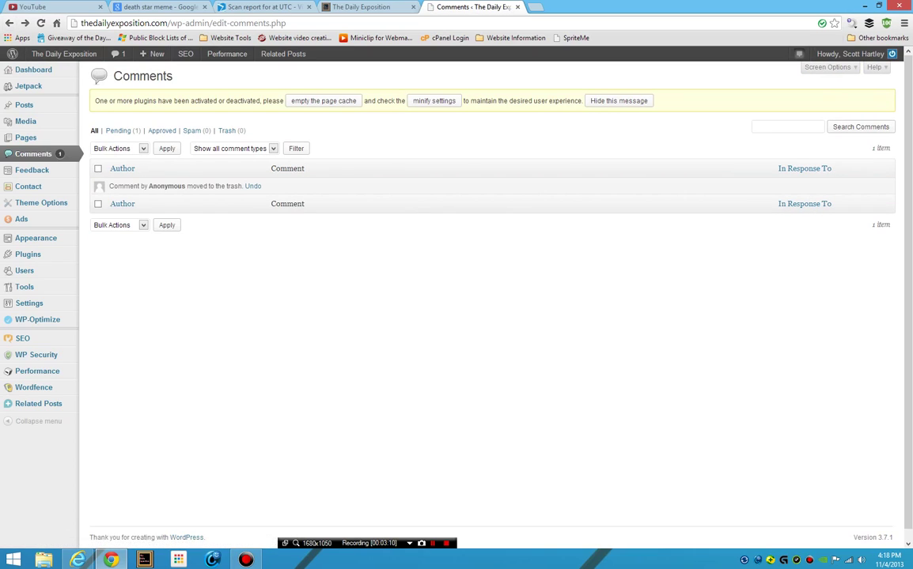
Step: Open the WP Security dashboard to view the security strength meter, points breakdown and critical feature status
mouse_move(24, 271)
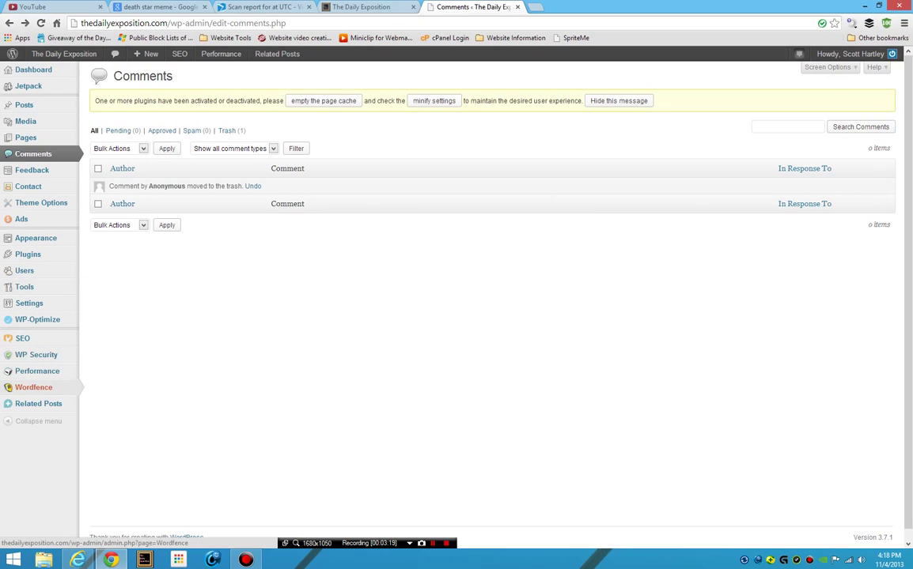
mouse_move(34, 387)
mouse_move(35, 355)
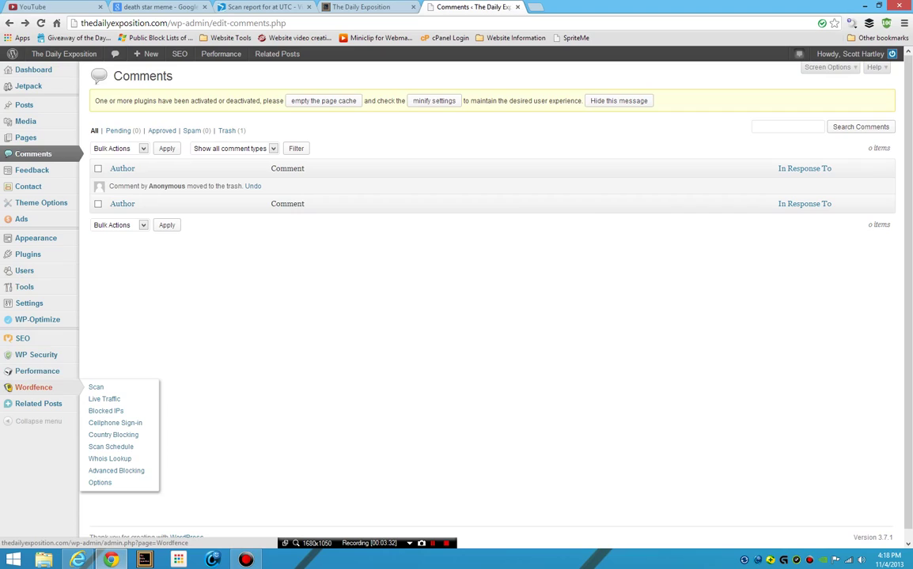
left_click(35, 355)
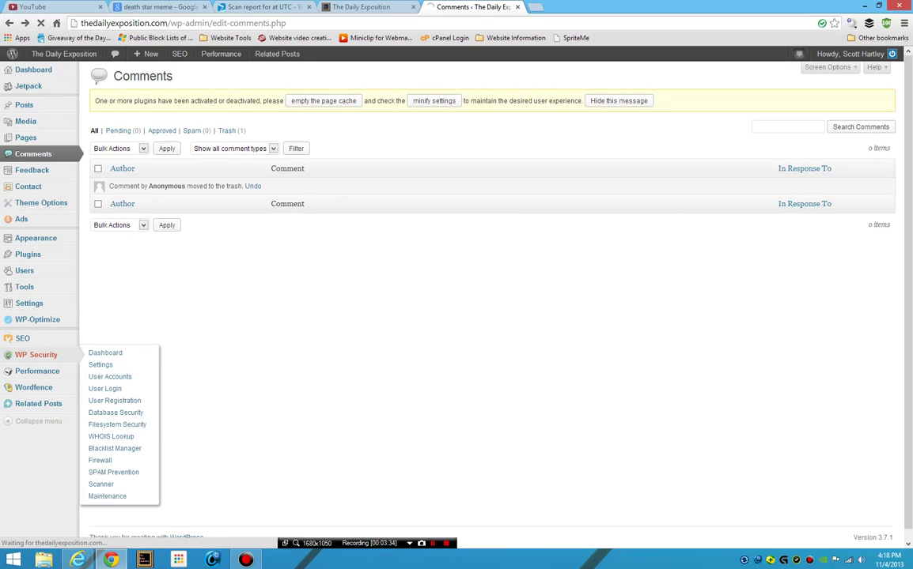
mouse_move(37, 370)
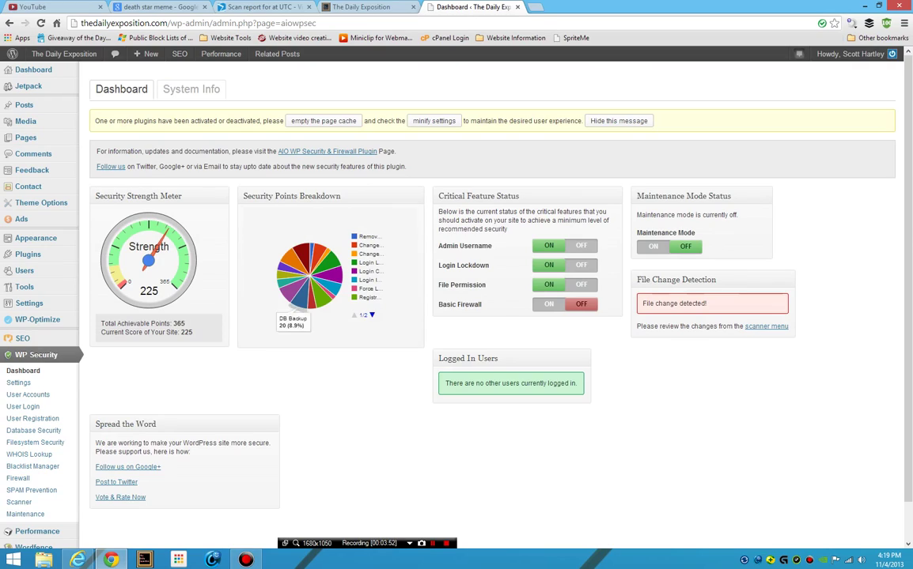
Step: Open the AIO WP Security & Firewall Plugin link in a new tab and bring up its page
right_click(330, 152)
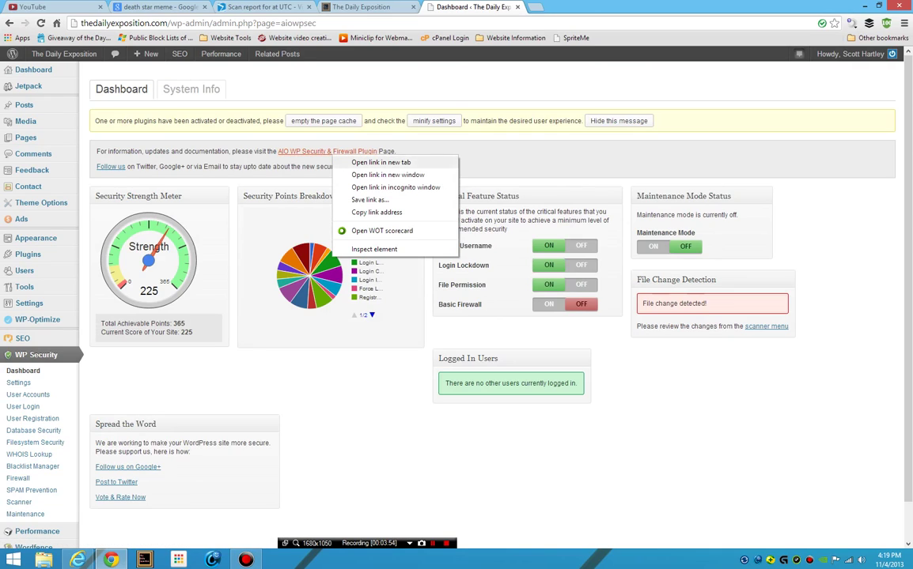
left_click(380, 162)
left_click(575, 7)
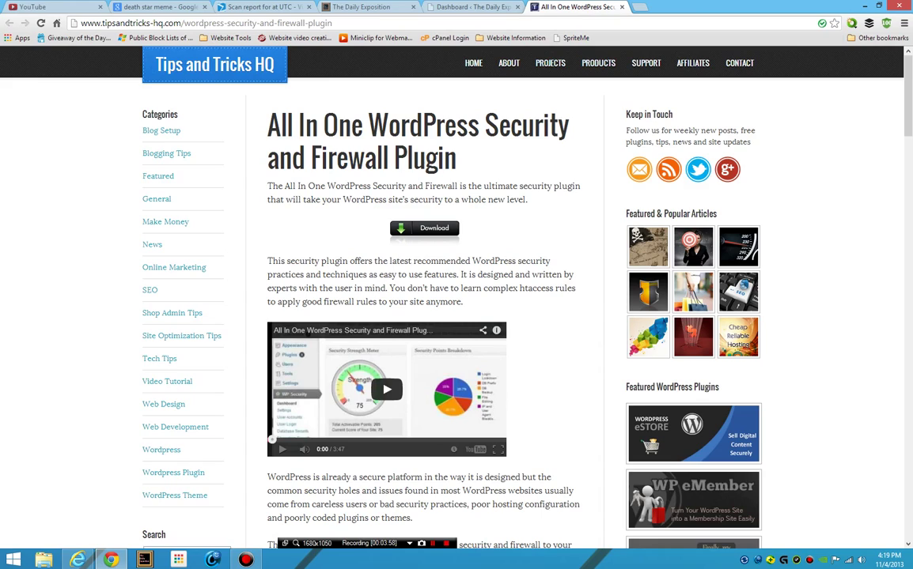
left_click(473, 8)
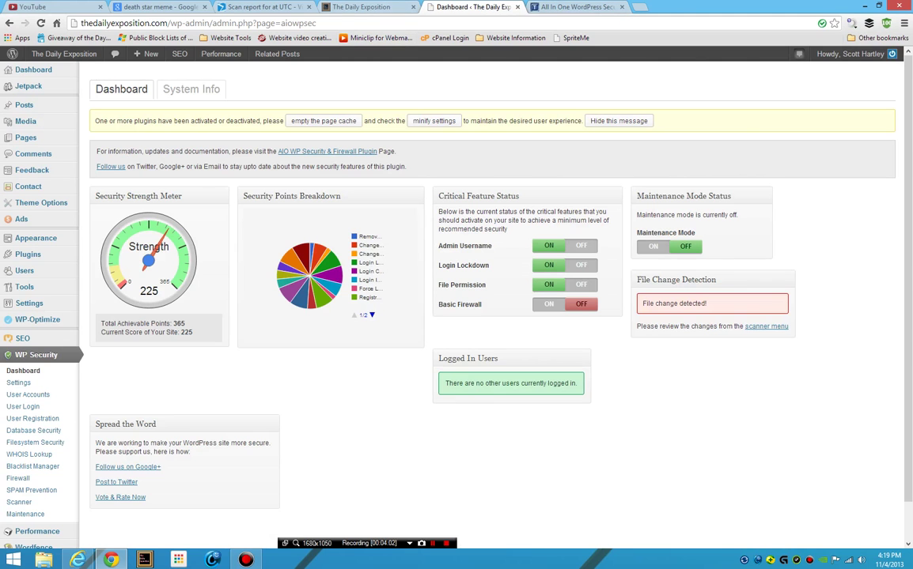
key("ctrl+Tab")
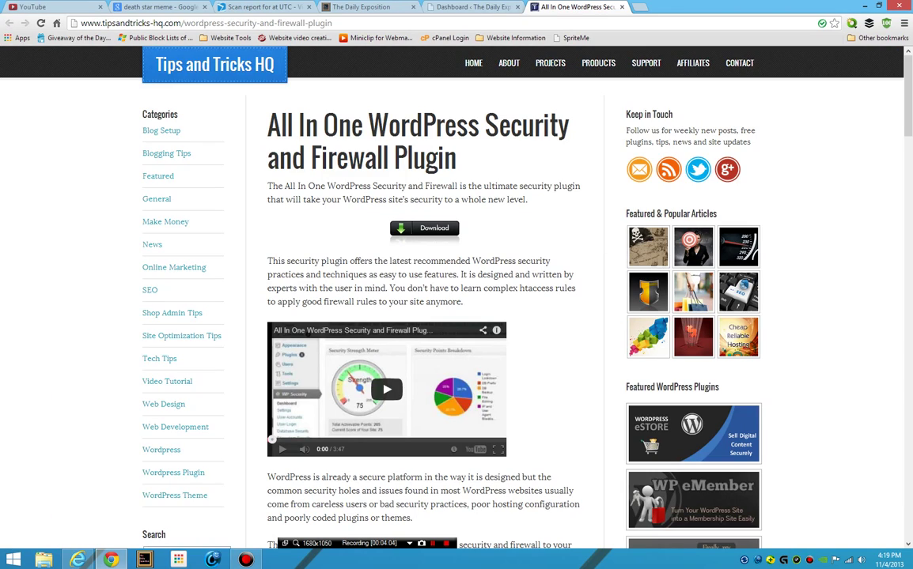
Step: Skim the plugin page's description, summary and security feature list, and close its tab to return to WP Security
scroll(456, 316, "down", 3)
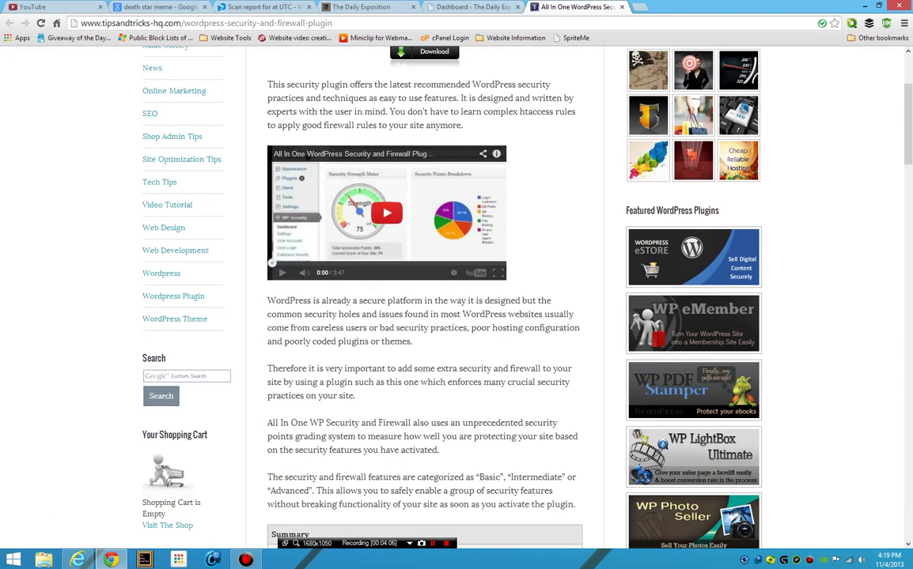
scroll(457, 317, "down", 1)
scroll(457, 317, "down", 2)
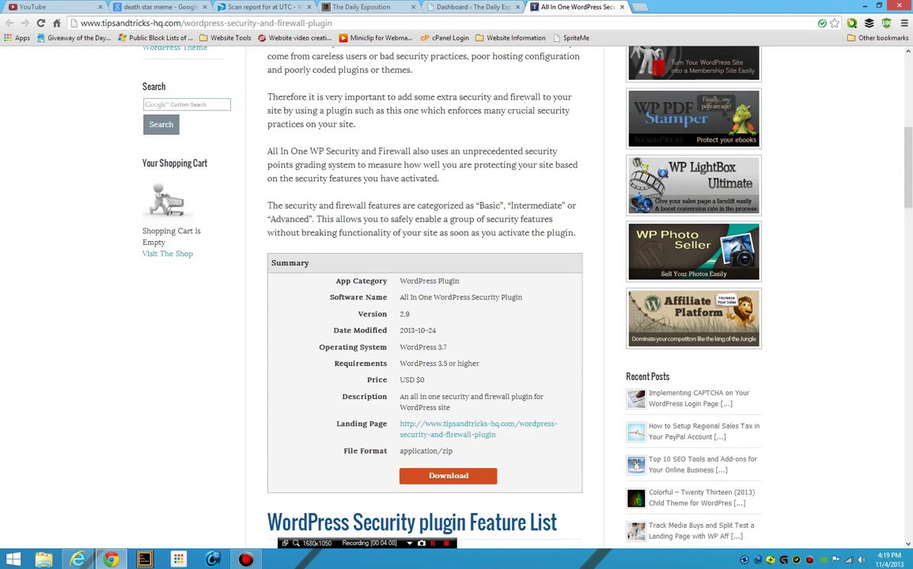
scroll(456, 316, "down", 12)
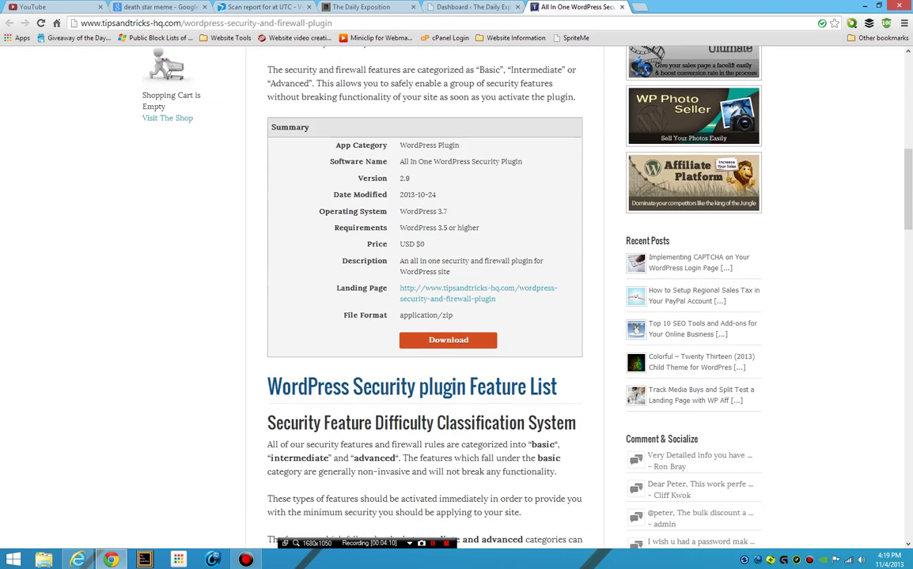
scroll(456, 317, "down", 3)
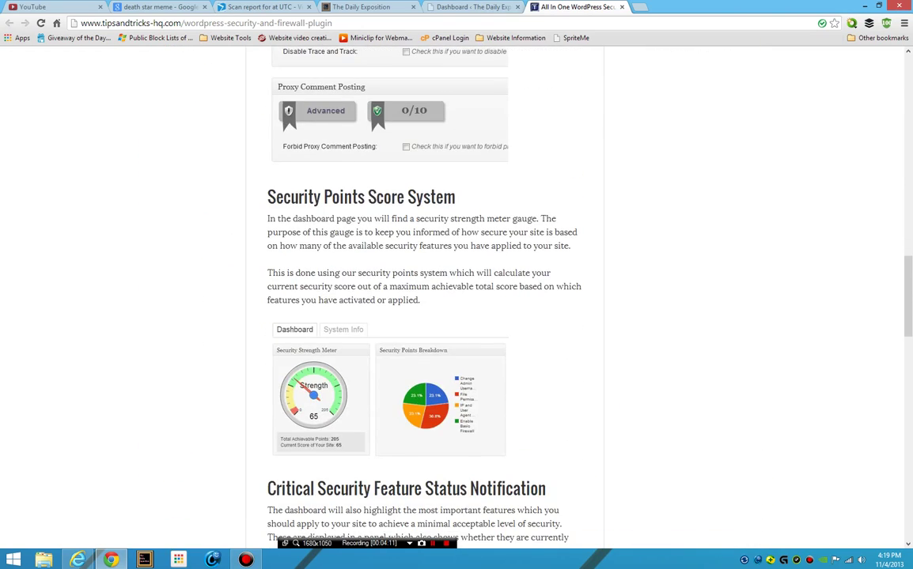
key("ctrl+w")
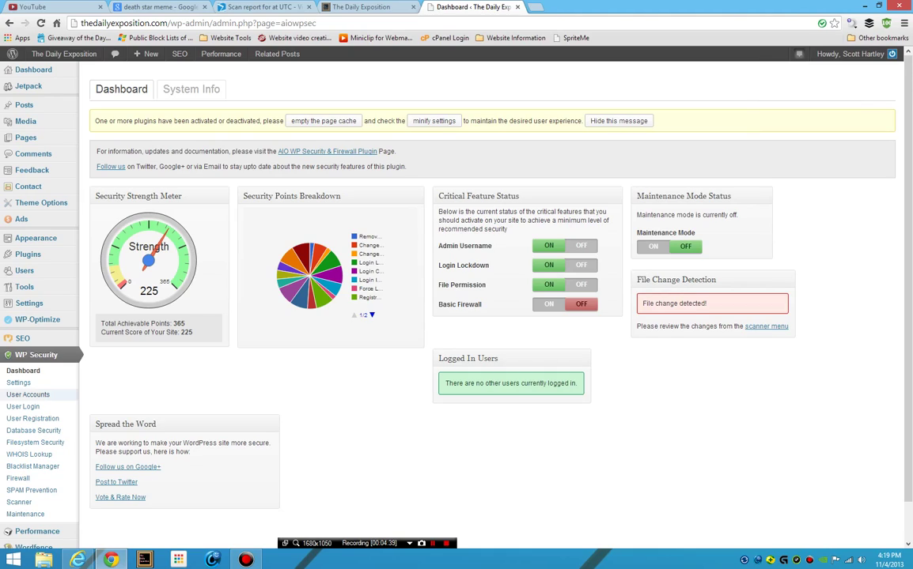
Step: Check the admin username security under WP Security's User Accounts, and open Wordfence's scan page to review its summary and new issues
left_click(28, 395)
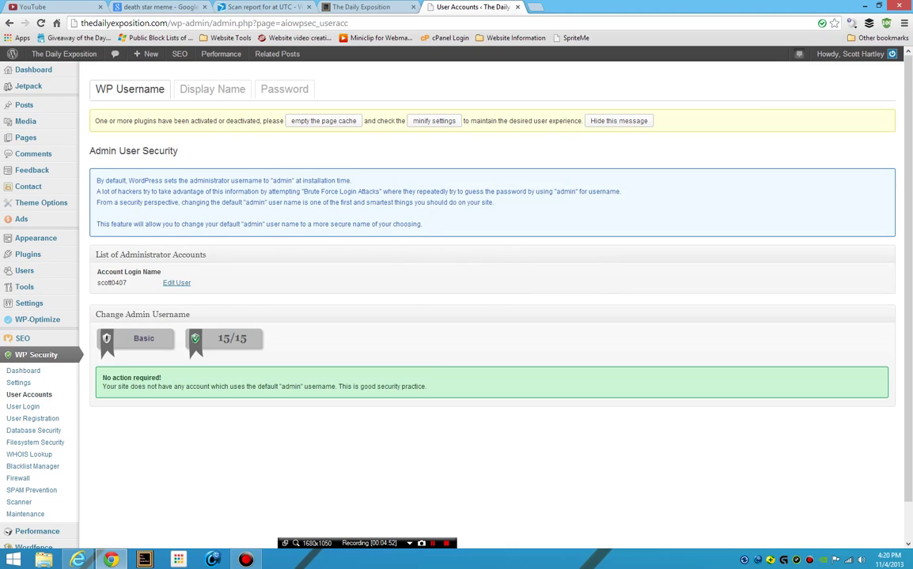
scroll(36, 498, "down", 1)
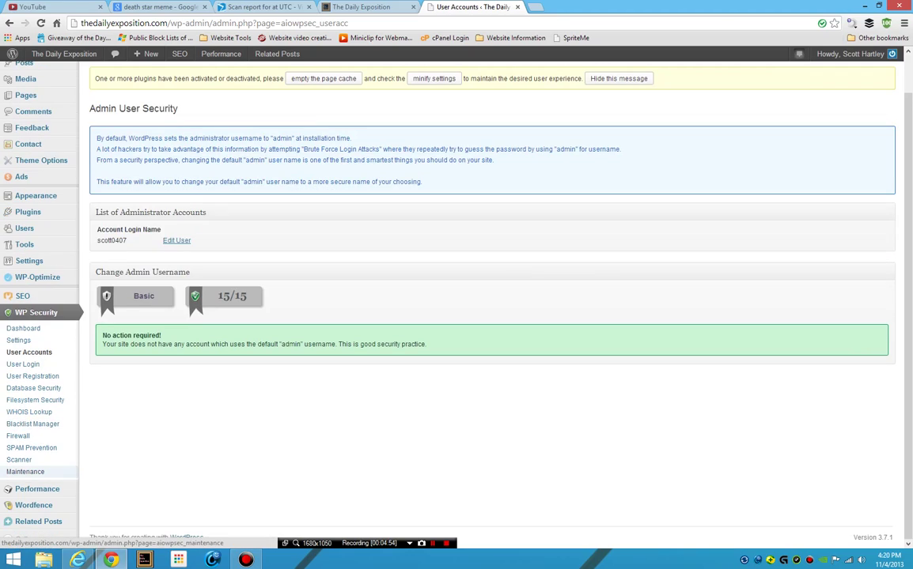
mouse_move(33, 505)
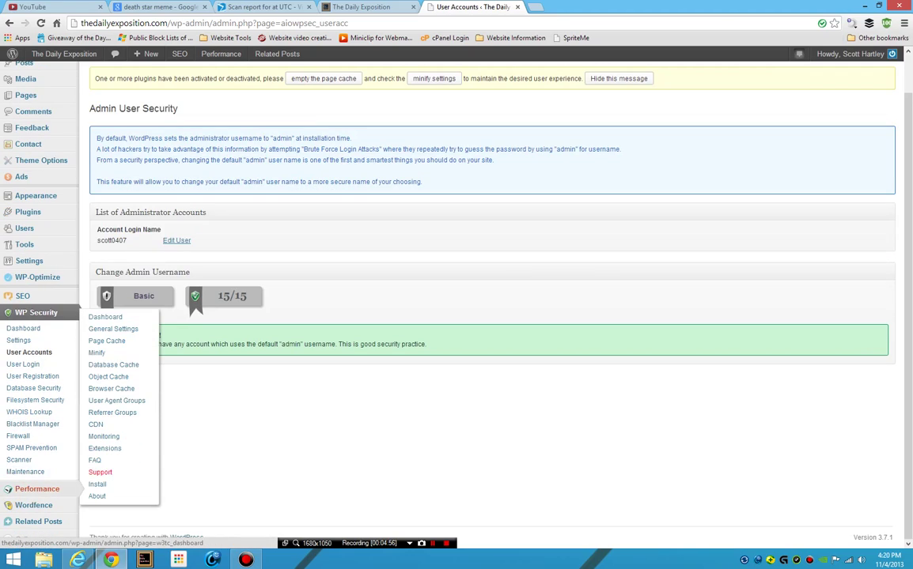
left_click(33, 505)
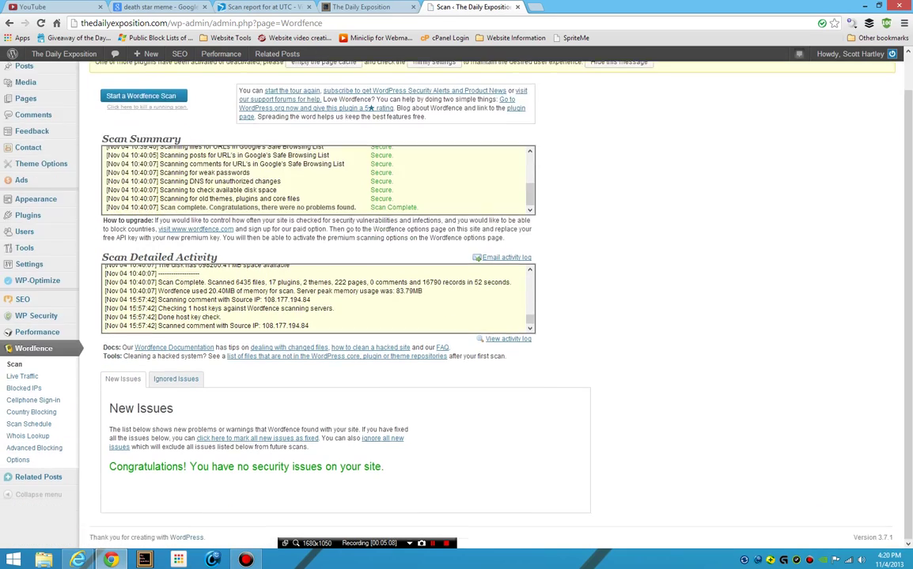
scroll(451, 300, "down", 1)
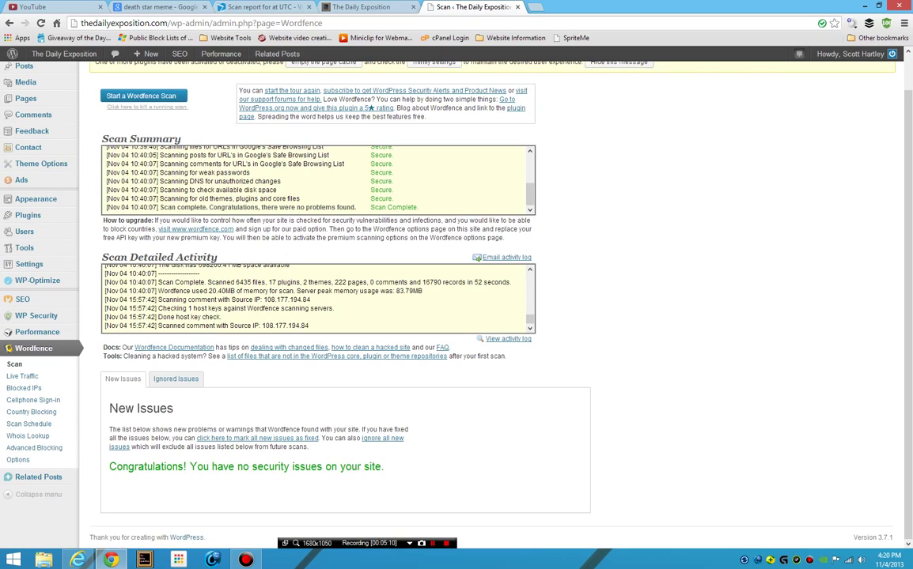